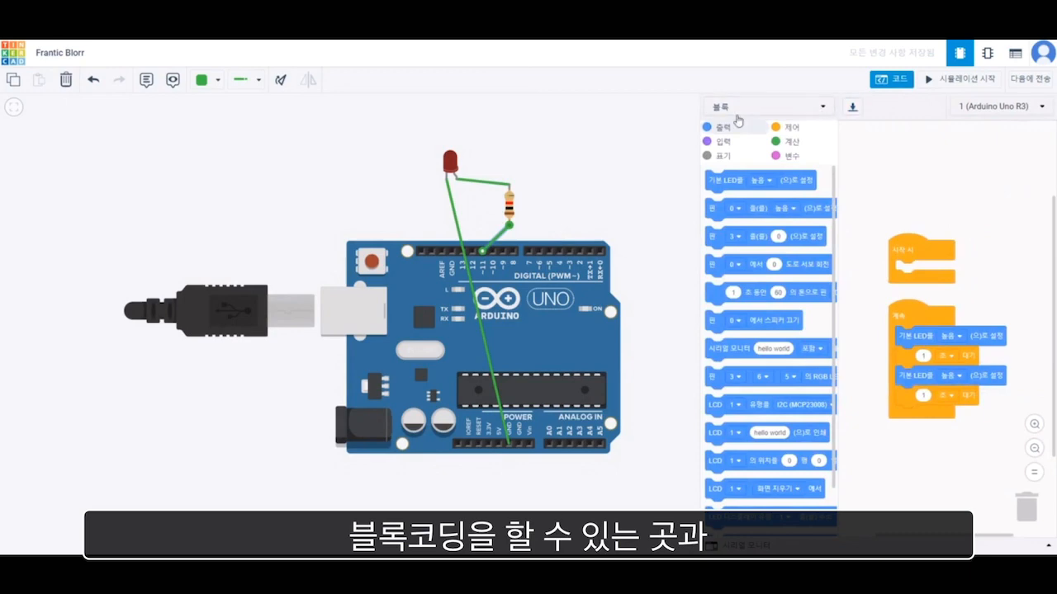
click(716, 106)
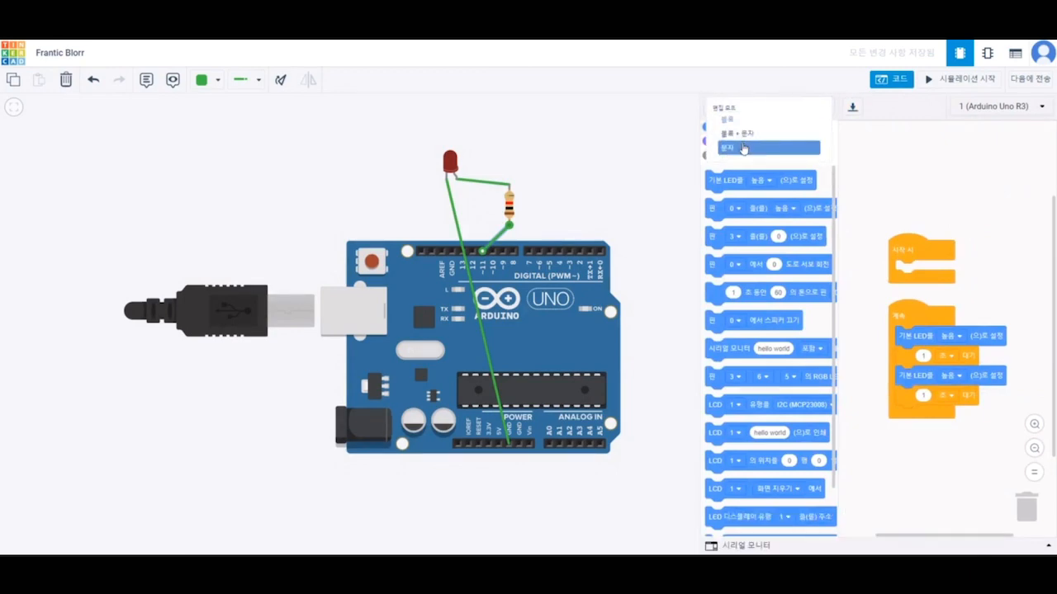
click(926, 175)
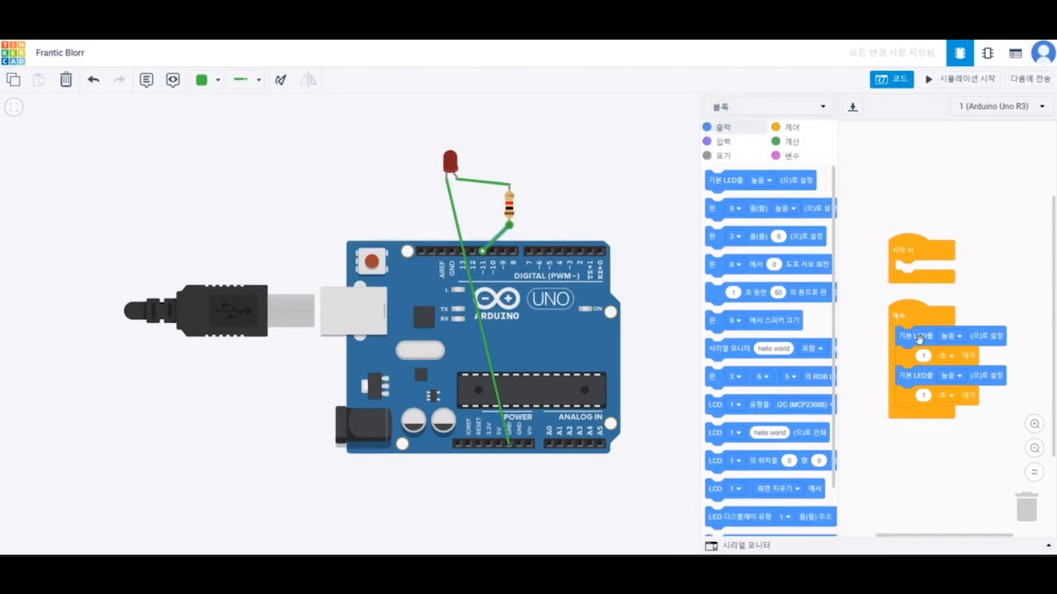
Replace the default blocks in the forever (계속) loop with two digital pin 0 높음 blocks, each followed by a 1-second wait.
drag(915, 337, 1023, 504)
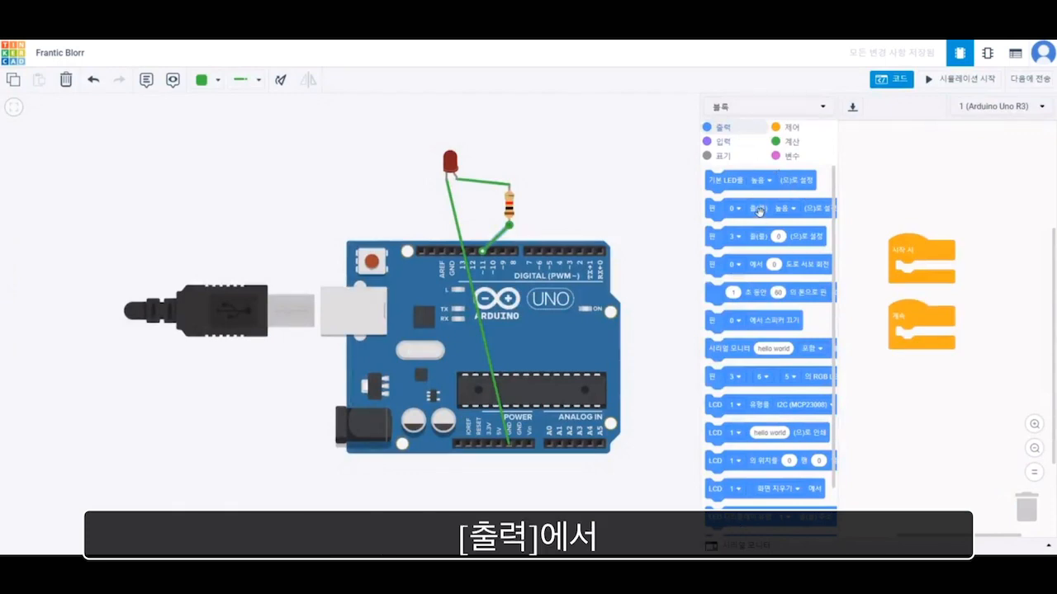
drag(758, 211, 949, 343)
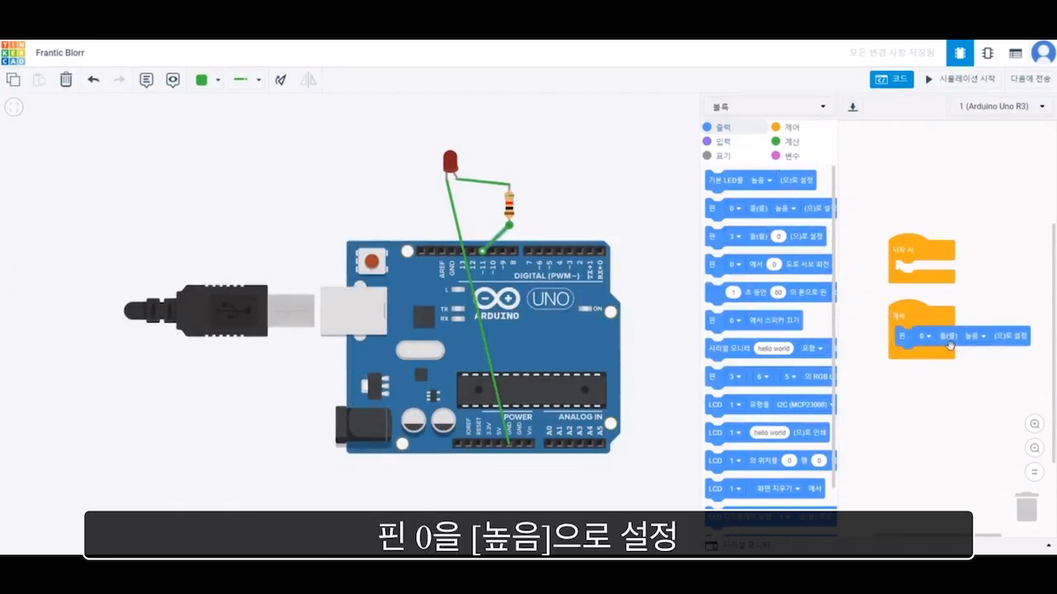
click(795, 131)
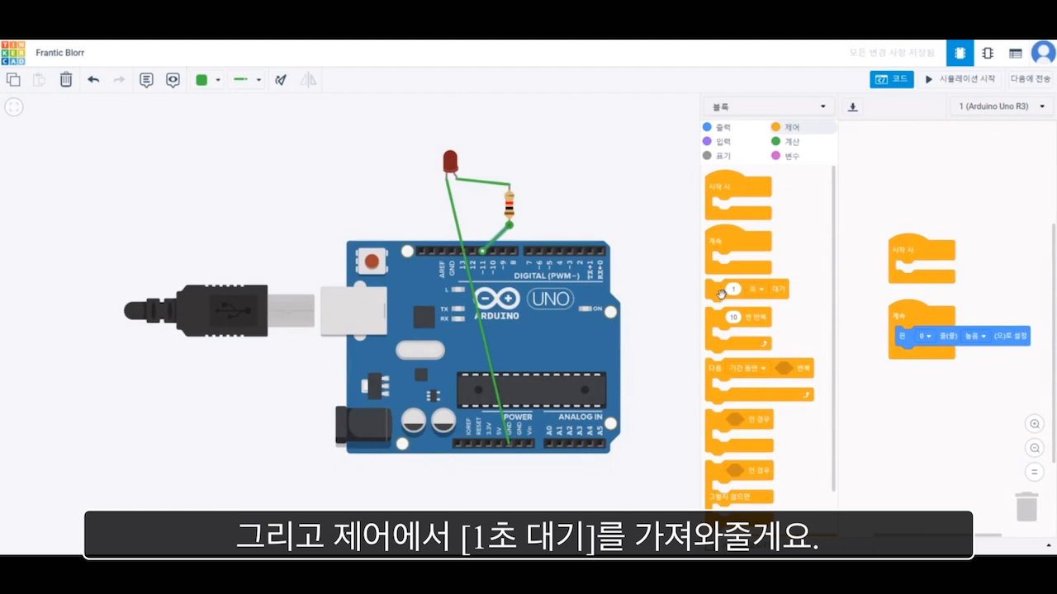
drag(724, 292, 924, 364)
click(743, 130)
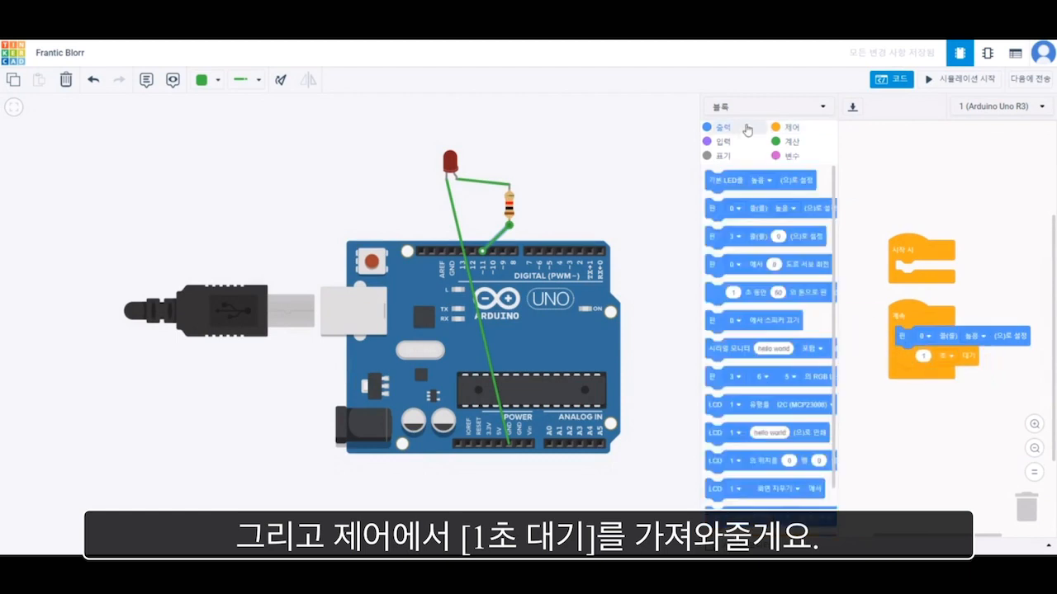
drag(720, 211, 920, 380)
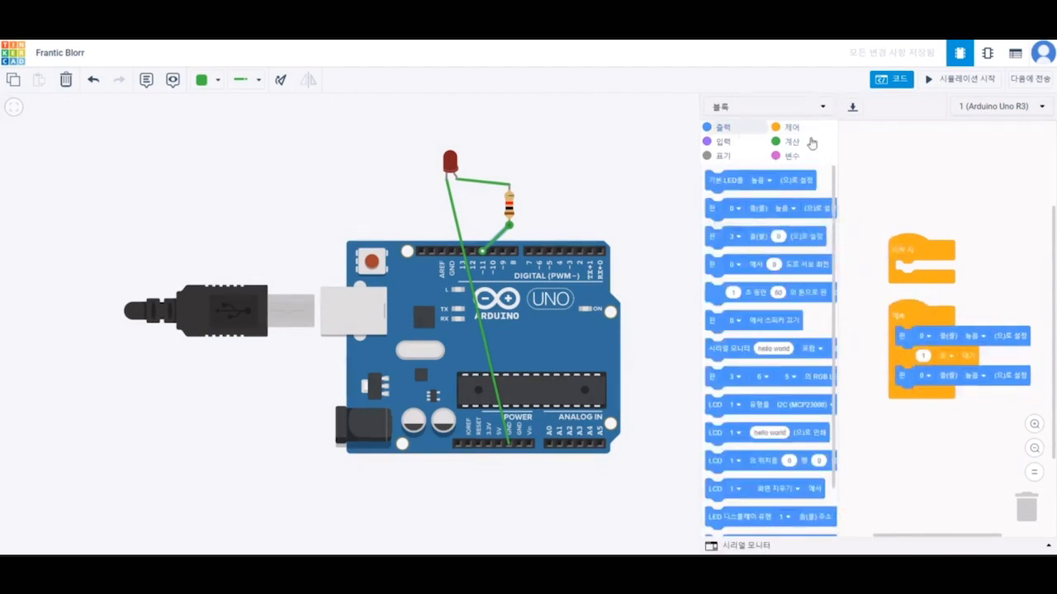
click(799, 129)
drag(722, 290, 910, 403)
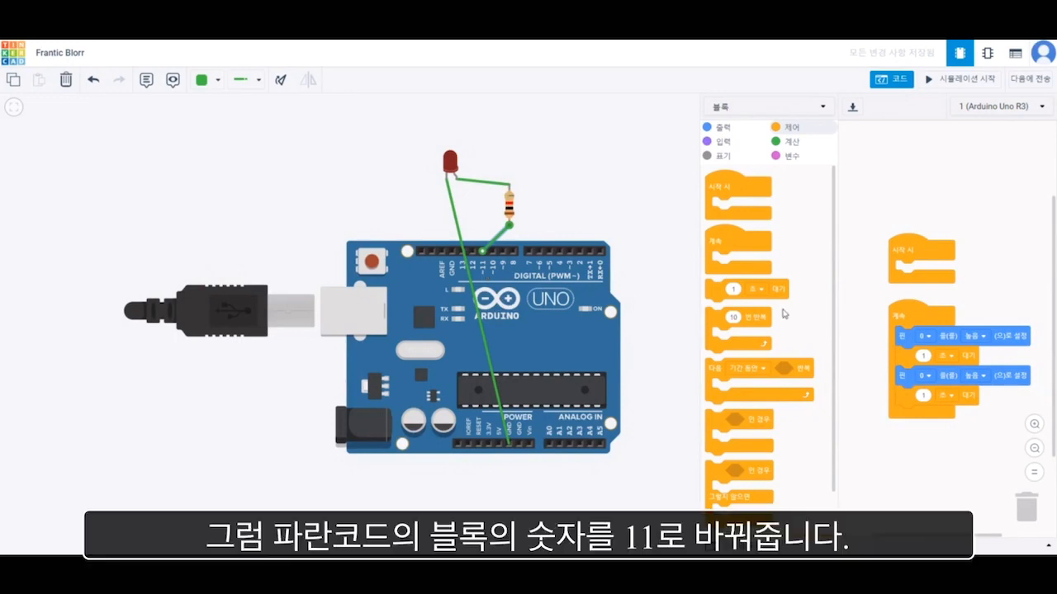
Set both digital output blocks to pin 11, set the second one to 낮음, and start the simulation.
click(928, 337)
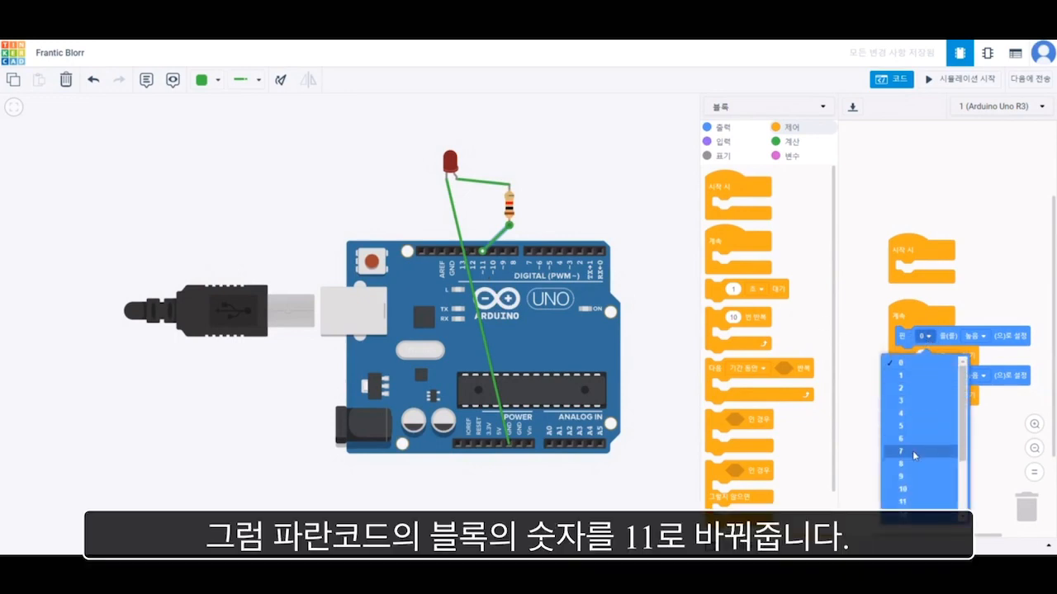
click(912, 501)
click(928, 376)
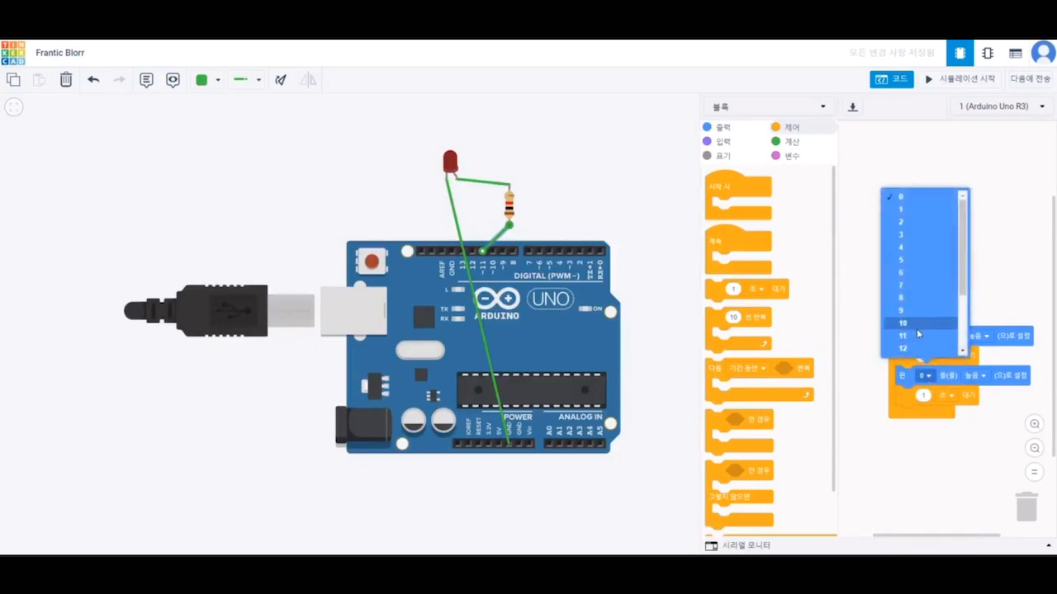
click(918, 340)
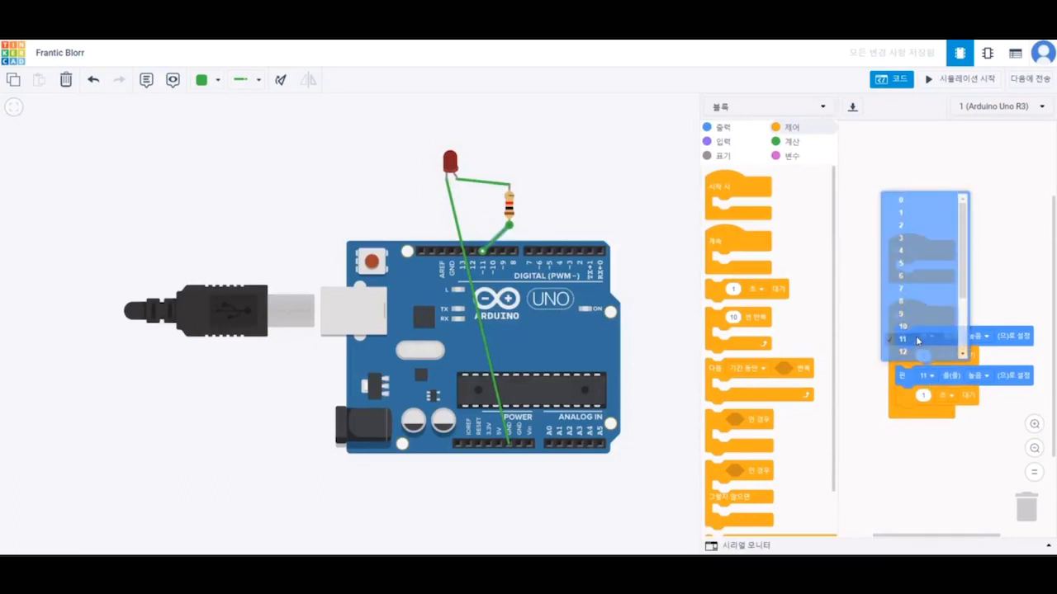
click(985, 381)
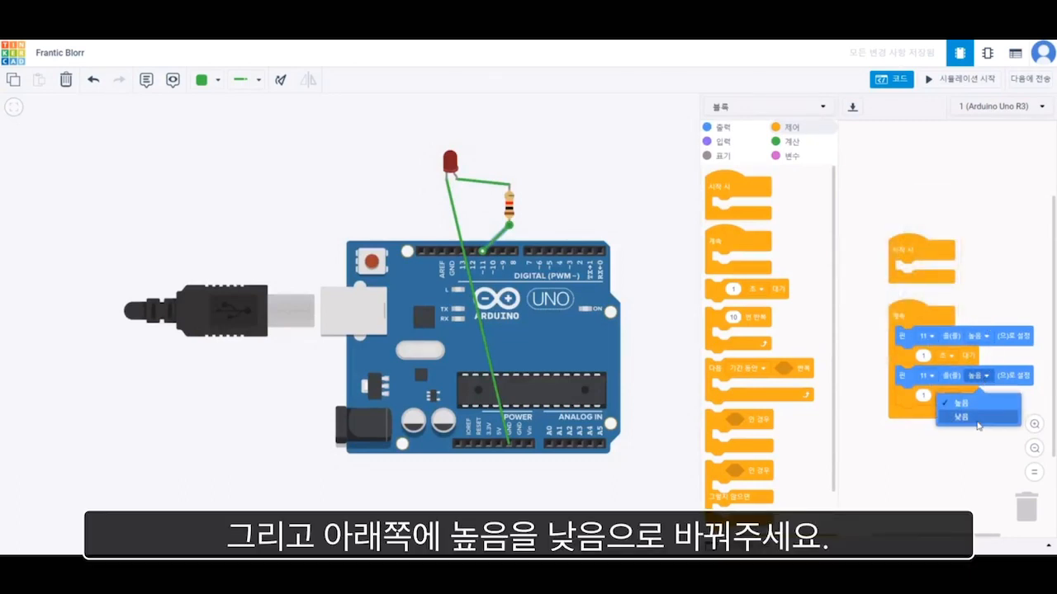
click(978, 421)
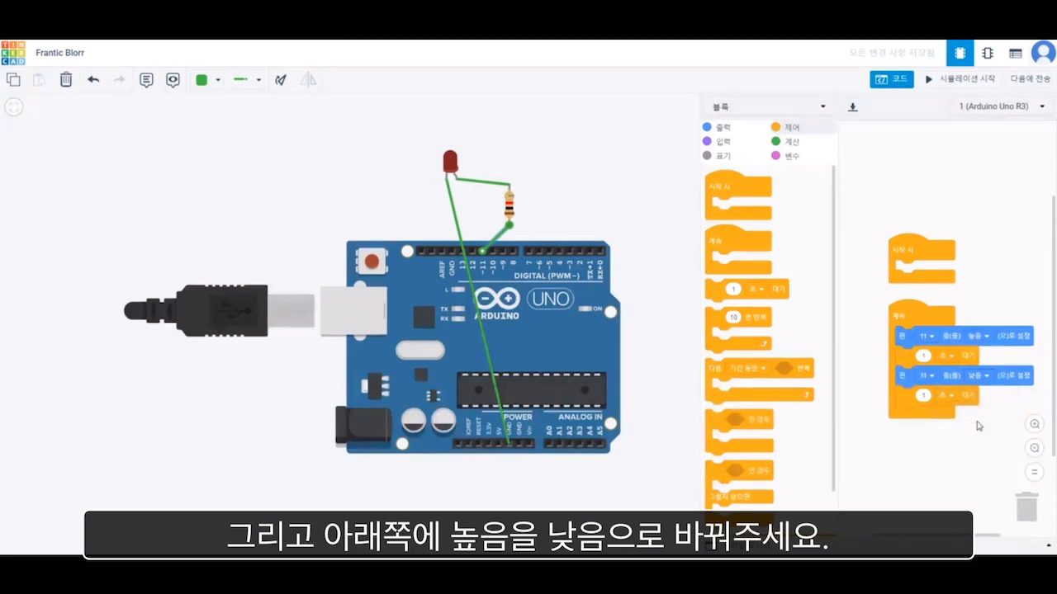
click(964, 79)
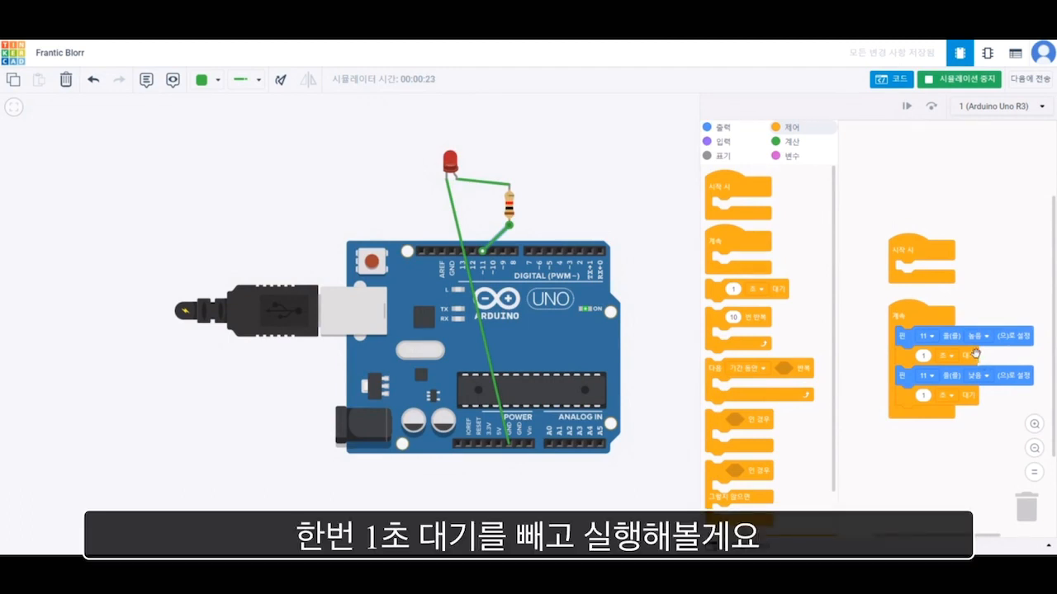
Simulate the circuit with the 1-second wait blocks taken out of the forever loop, and put them back between the pin blocks.
drag(968, 358, 951, 439)
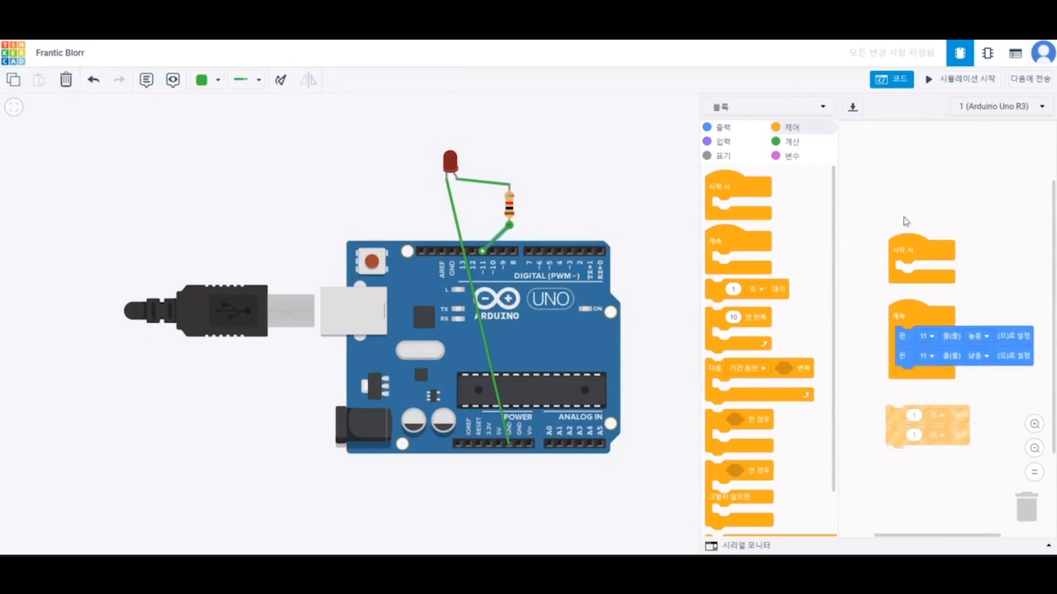
click(957, 79)
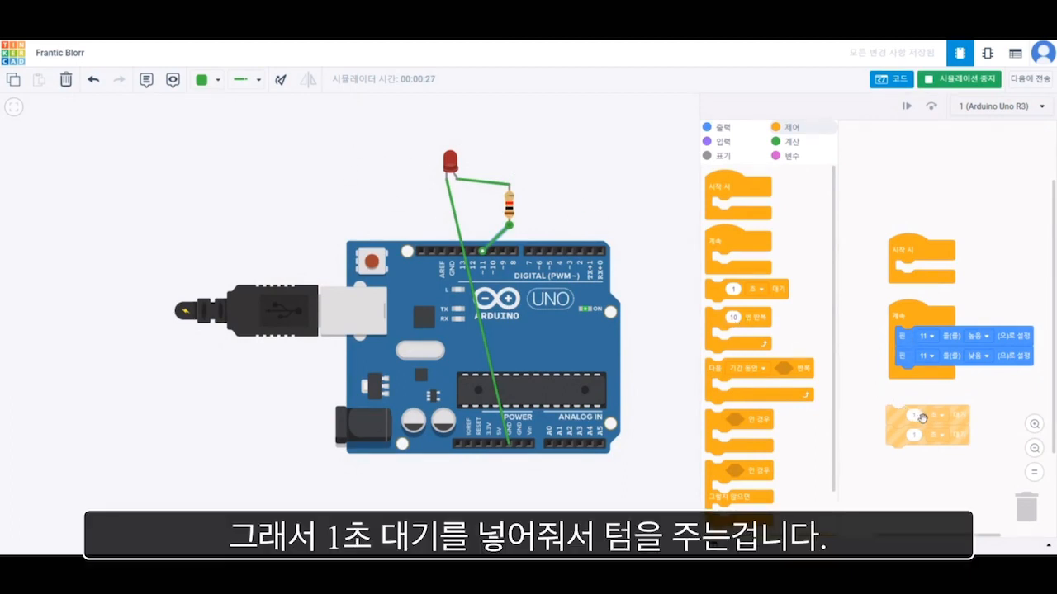
drag(962, 418, 953, 372)
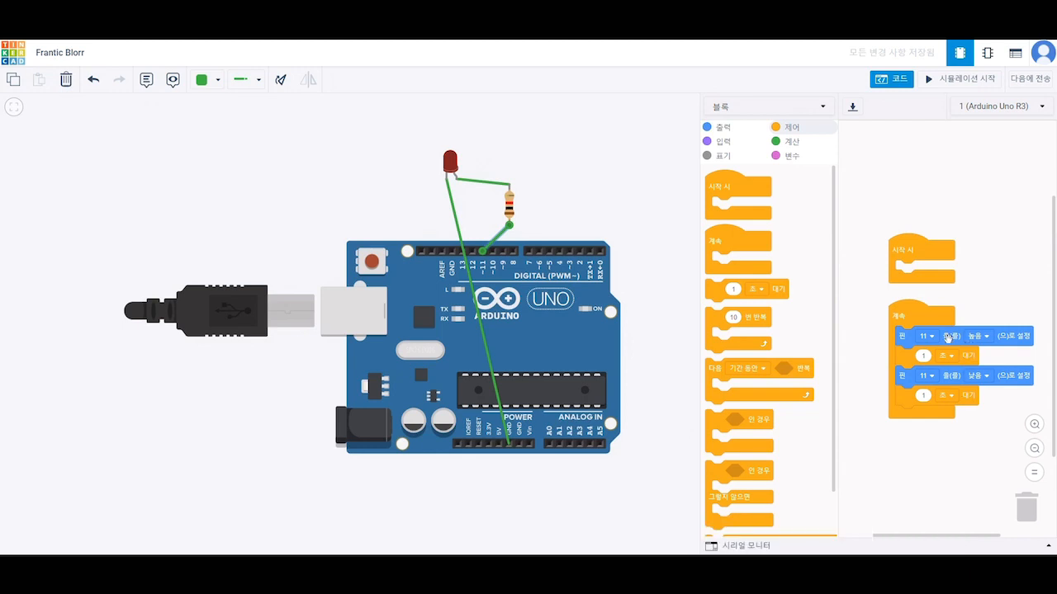
Replace the forever loop's contents with two analog output blocks (pin 3, value 0), each followed by a 1-second wait.
drag(946, 337, 1023, 505)
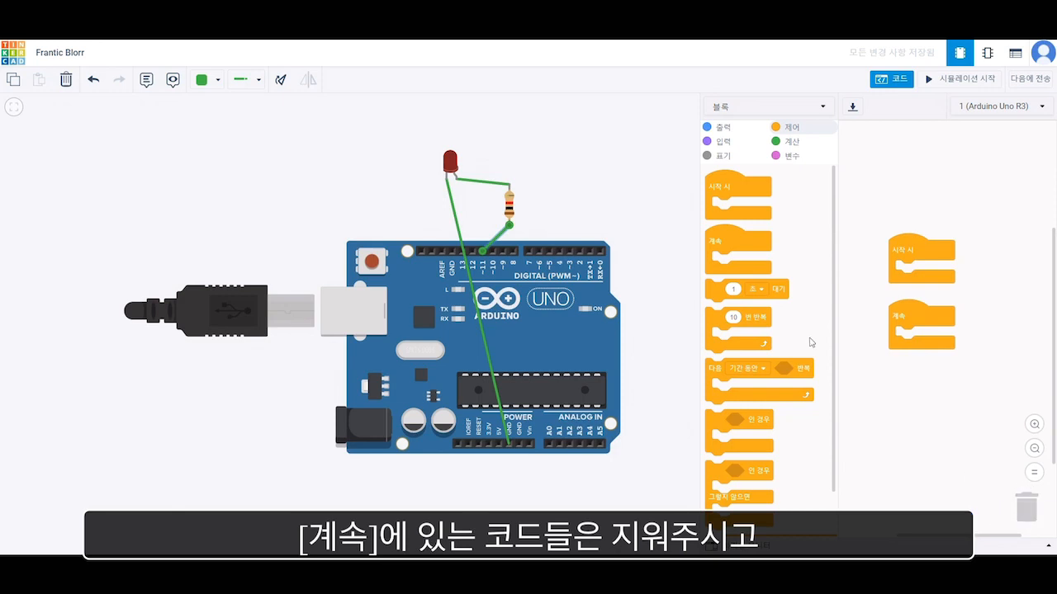
click(723, 128)
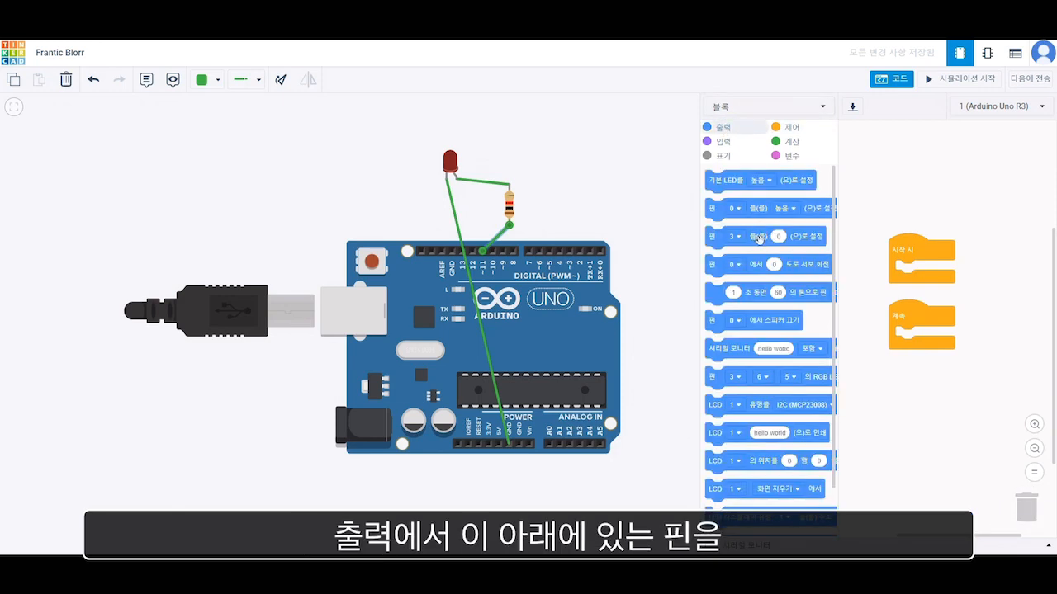
drag(755, 237, 949, 340)
click(784, 127)
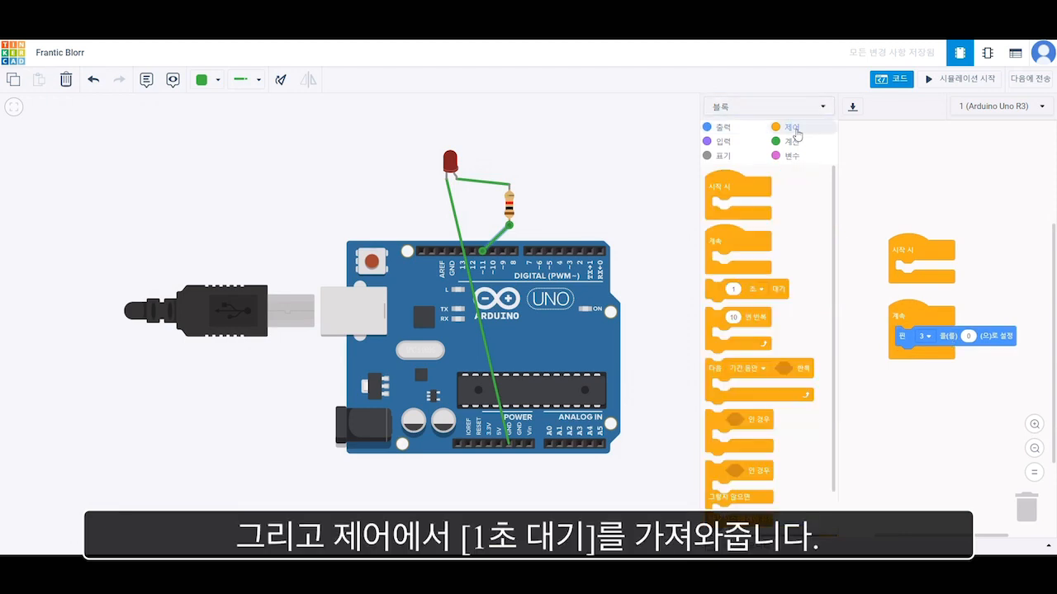
drag(776, 290, 969, 360)
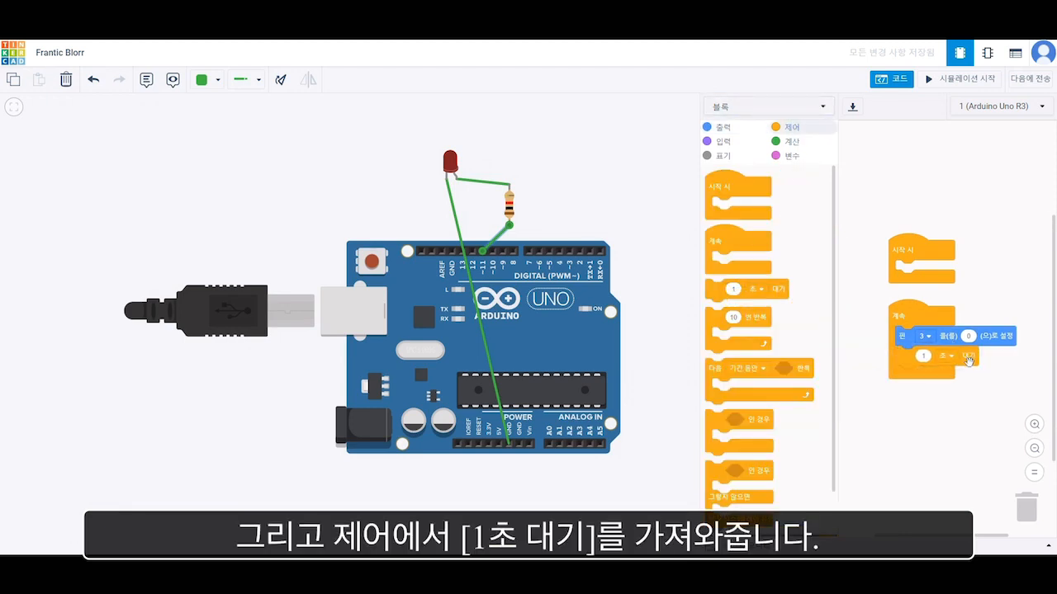
click(753, 132)
drag(807, 241, 988, 380)
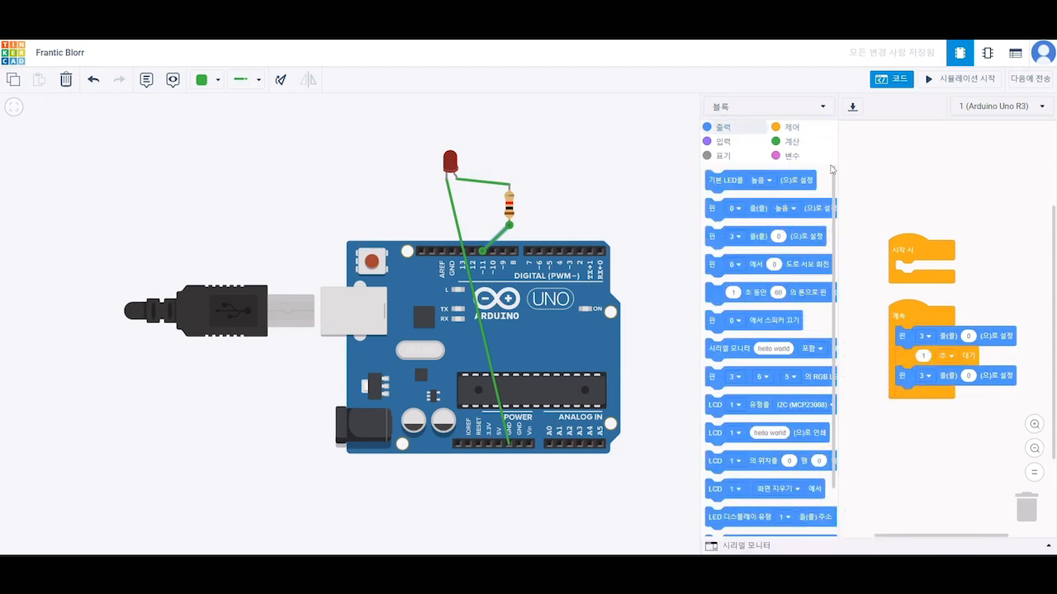
click(804, 131)
drag(782, 302, 976, 411)
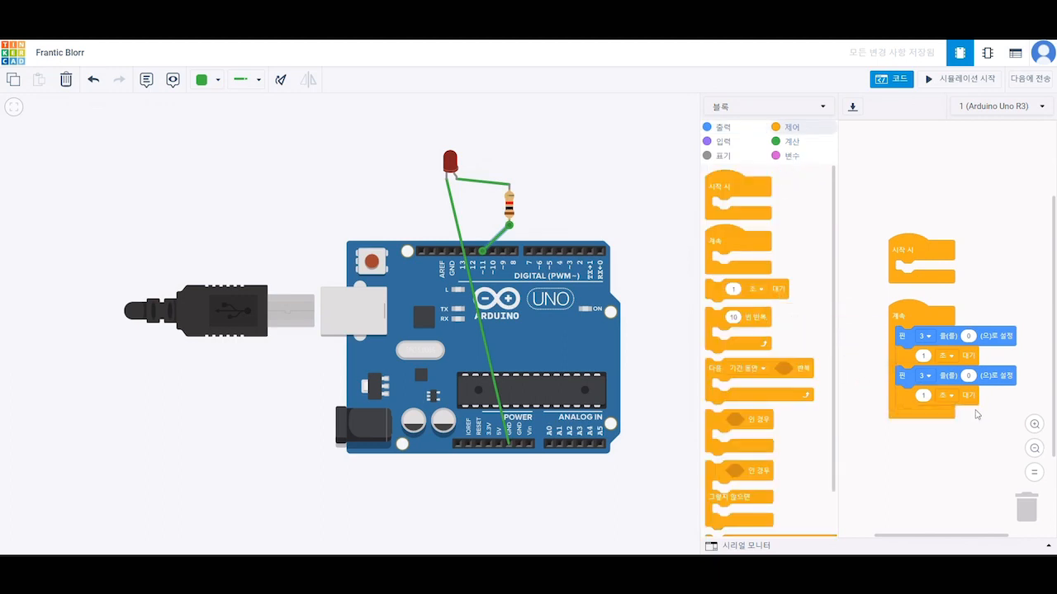
Set both analog output blocks to pin 11, give the first one the value 255, and run the simulation.
click(924, 336)
click(931, 426)
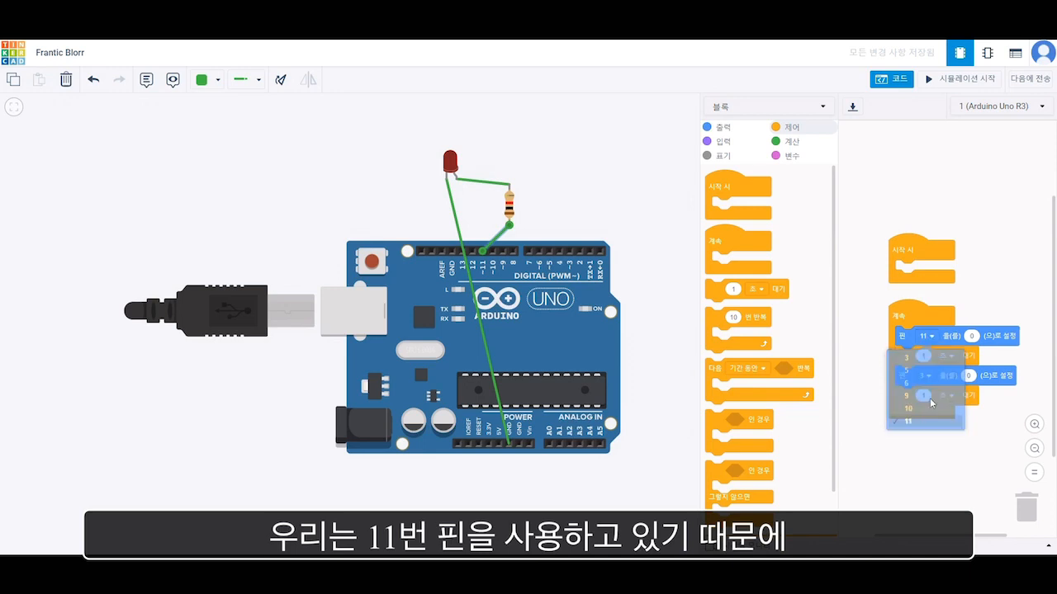
click(924, 375)
click(928, 467)
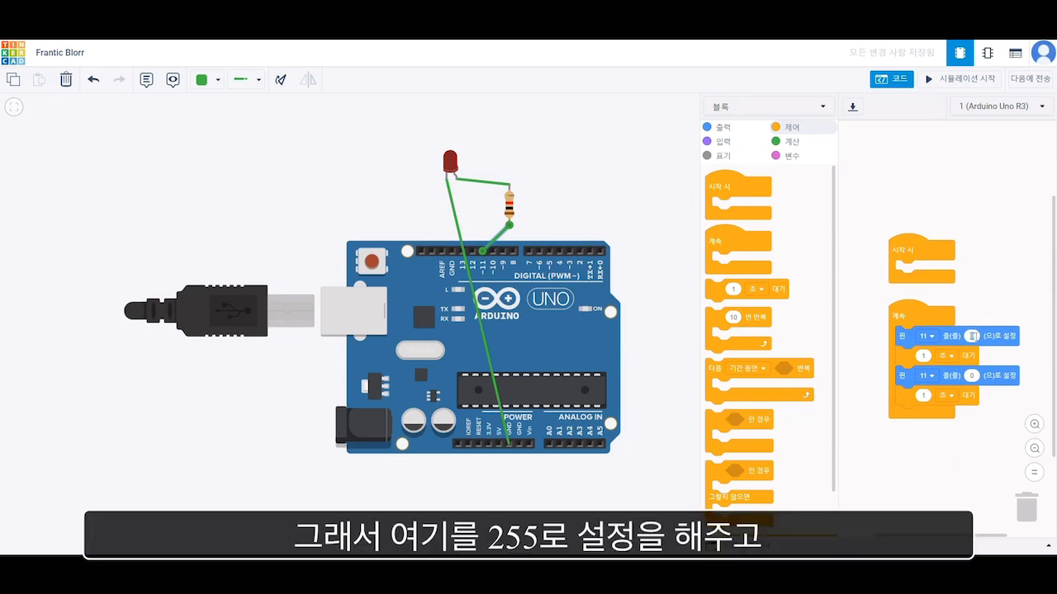
click(972, 336)
text(255)
click(974, 83)
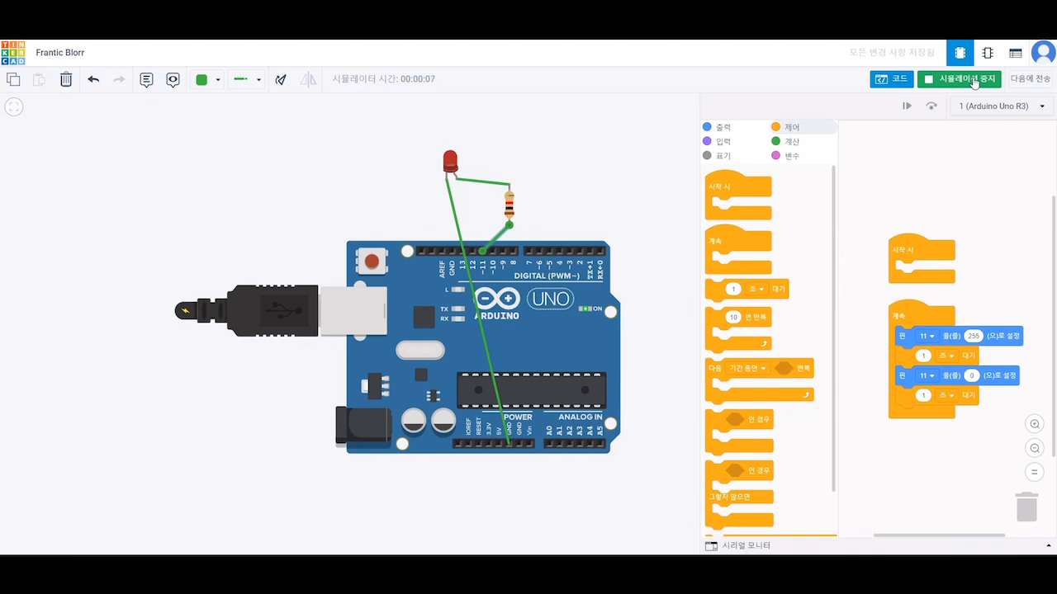
Stop the simulation, set the first analog output block's value to 10, and simulate again.
click(974, 82)
click(974, 336)
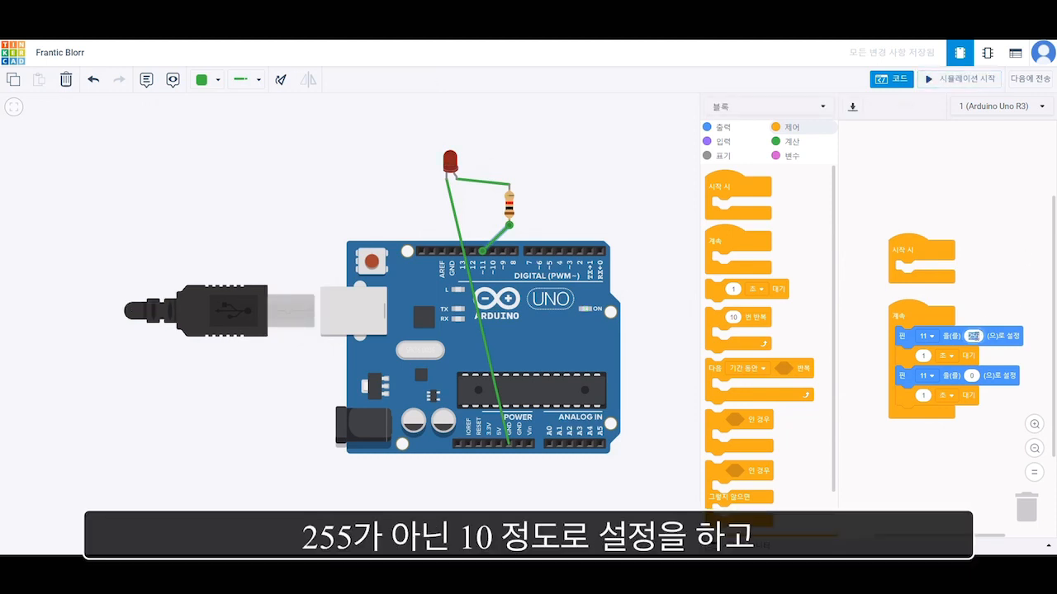
text(10)
click(982, 82)
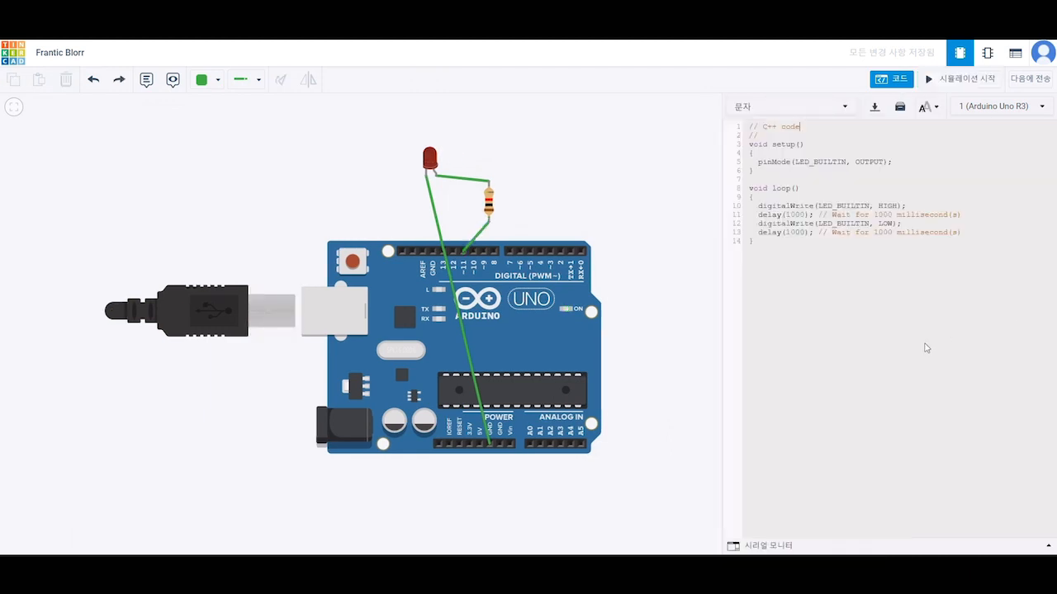
Replace LED_BUILTIN with 11 in the C++ code's pinMode and both digitalWrite calls, and test it in a simulation run.
click(927, 348)
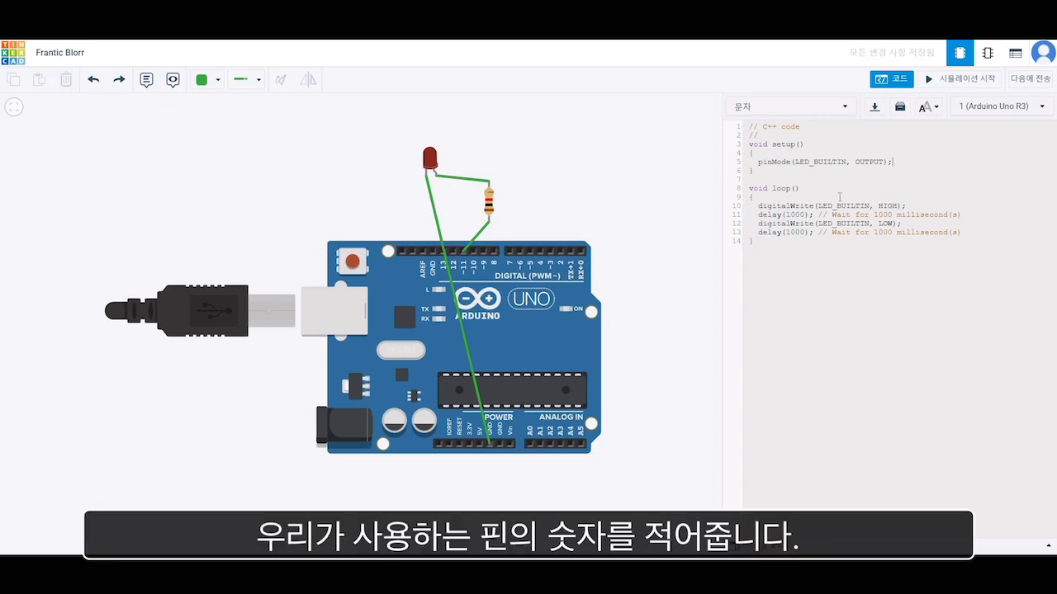
double_click(827, 162)
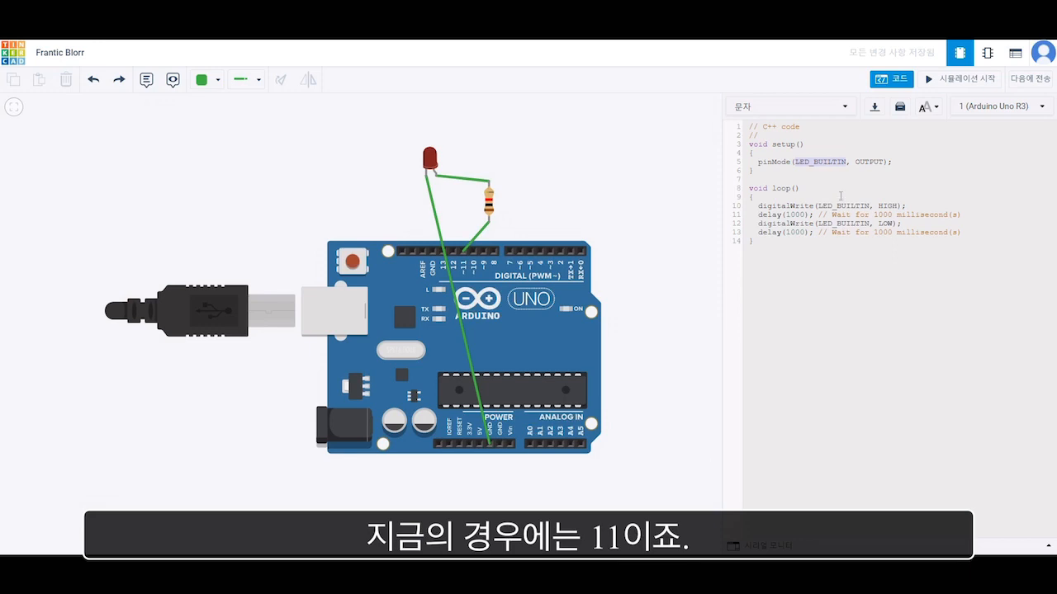
text(11)
double_click(828, 206)
text(1)
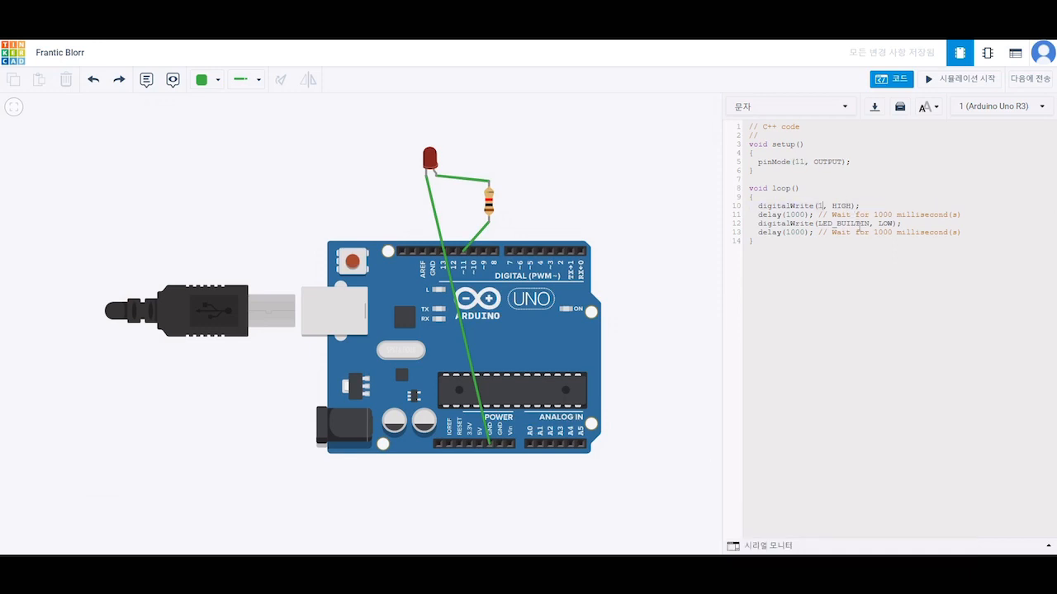
text(1)
double_click(857, 223)
text(11)
click(965, 80)
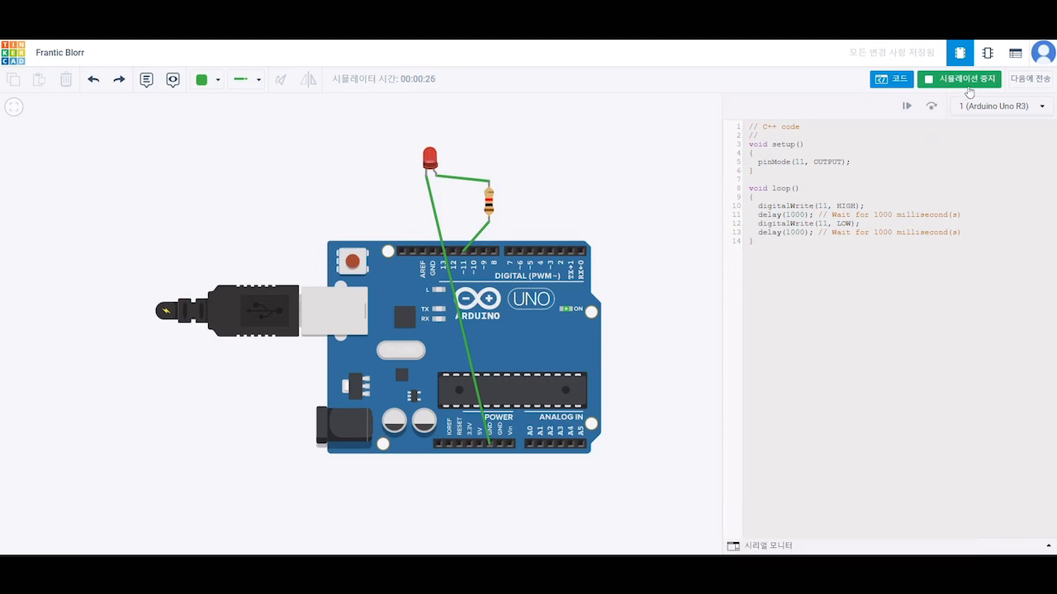
click(971, 82)
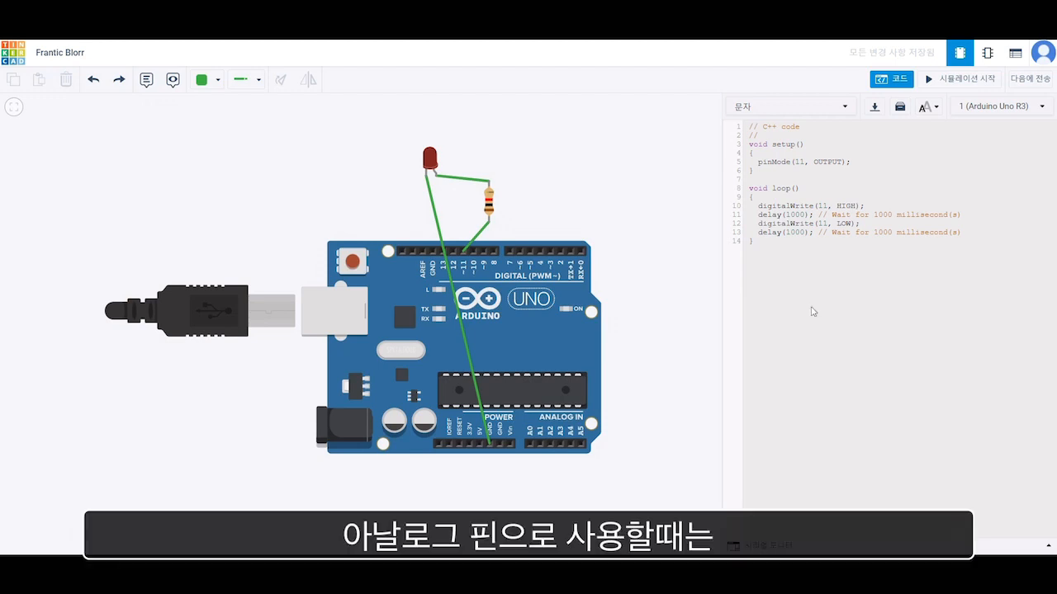
Delete the pinMode line from setup and change both digitalWrite calls in the loop to analogWrite.
double_click(829, 161)
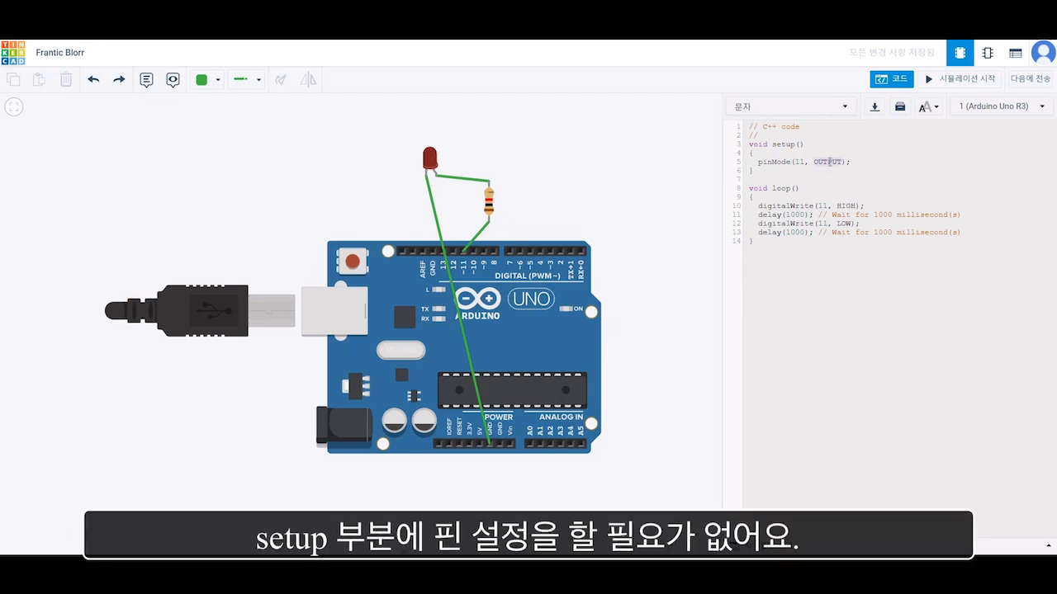
triple_click(828, 162)
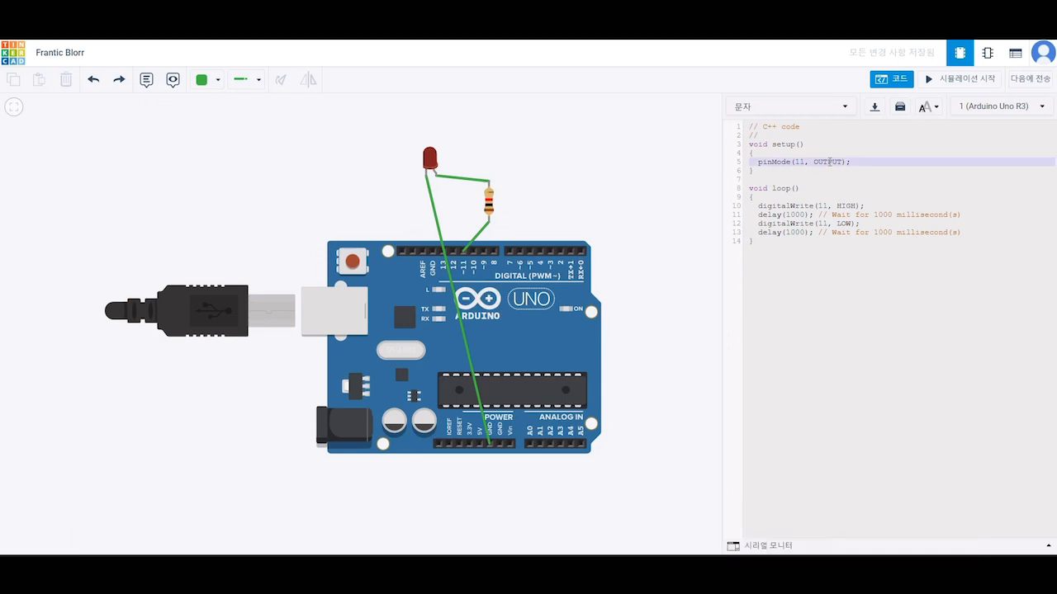
key(BackSpace)
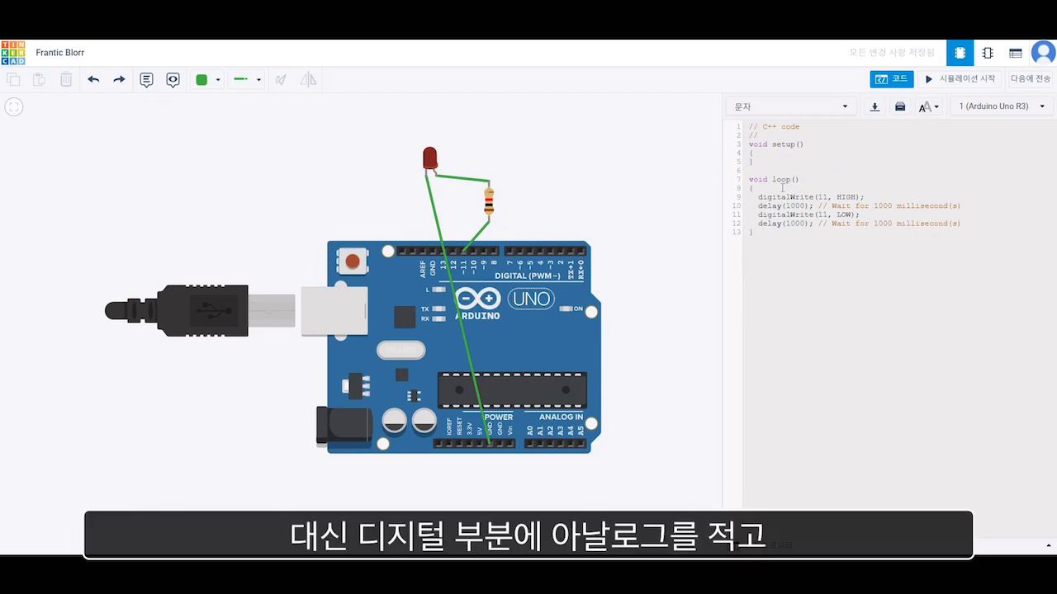
drag(761, 199, 791, 201)
text(analog)
drag(760, 215, 791, 216)
text(analog)
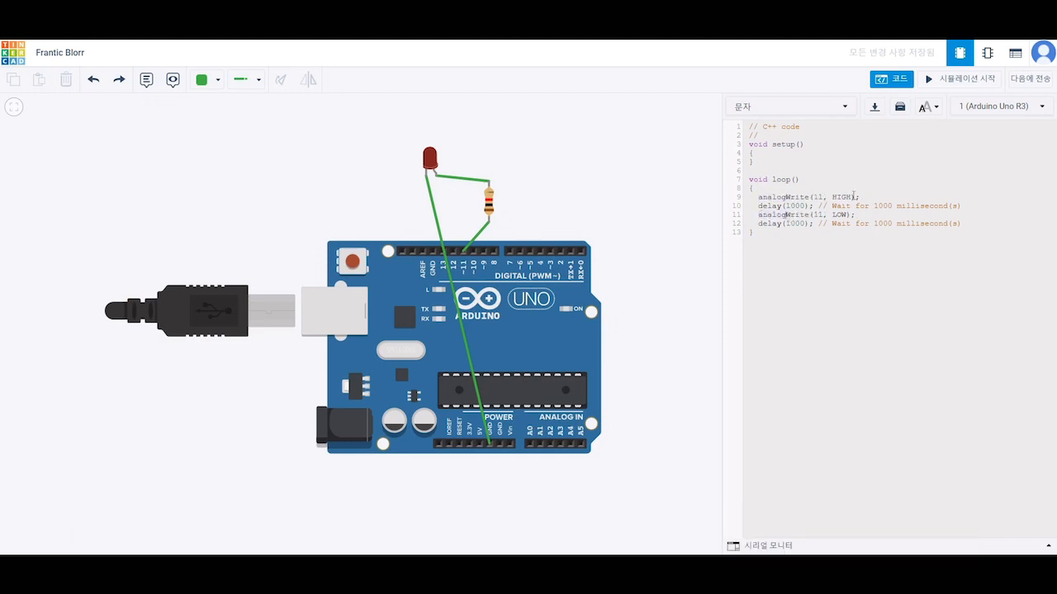
Replace HIGH with 255 and LOW with 0 in the two analogWrite calls, and run the simulation.
double_click(849, 196)
text(2)
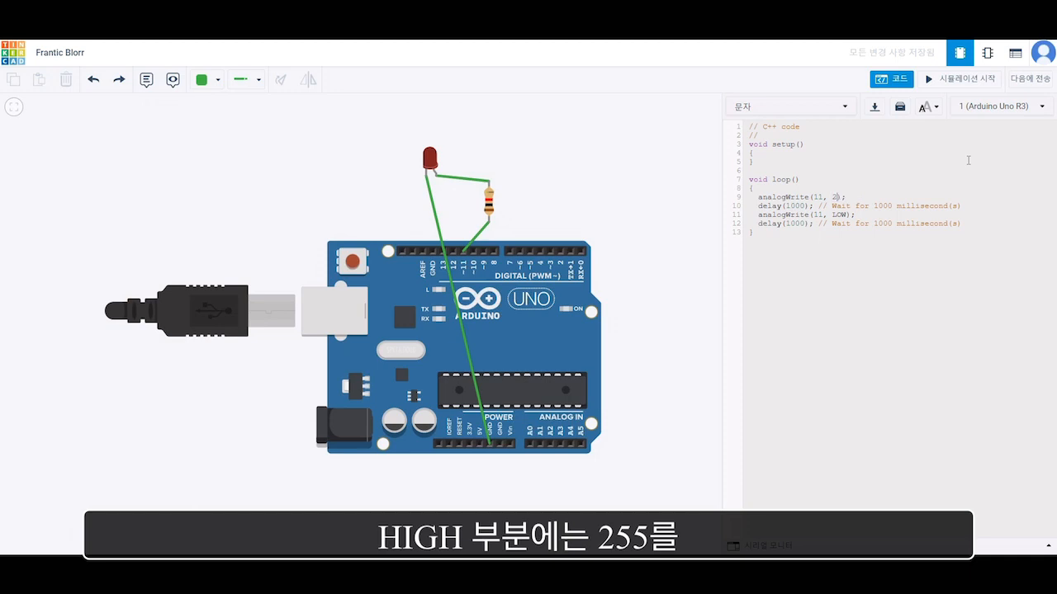
text(55)
double_click(840, 215)
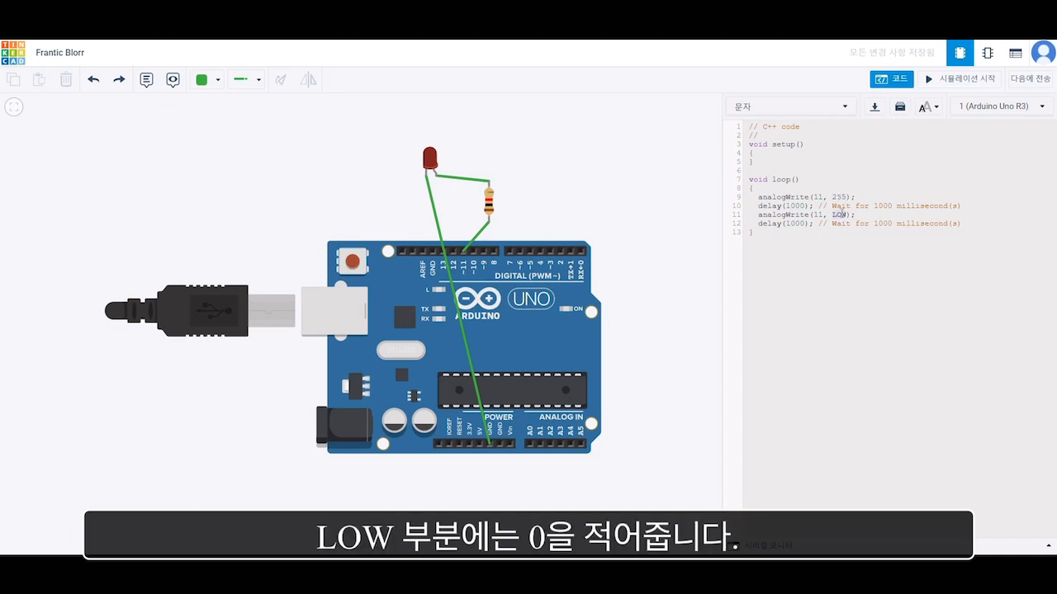
text(0)
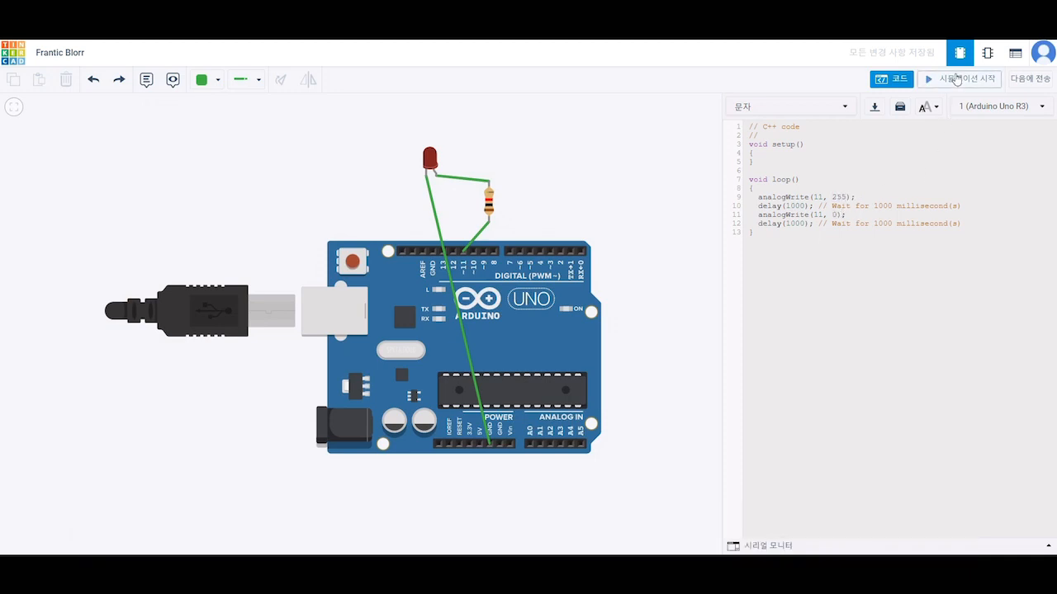
click(958, 78)
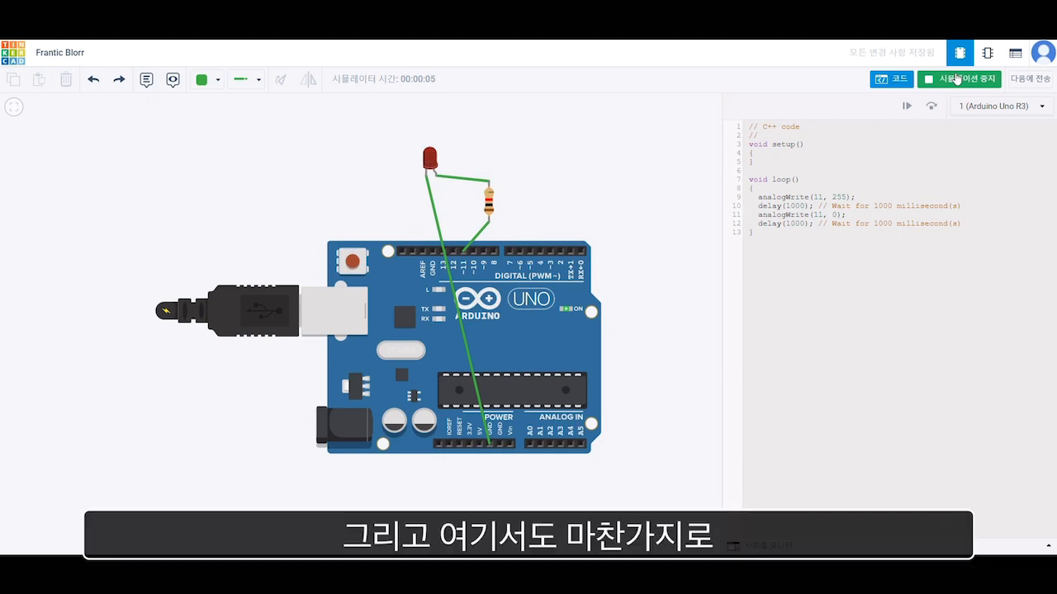
Stop the simulation, change the first analogWrite value to 10, and simulate again.
click(956, 78)
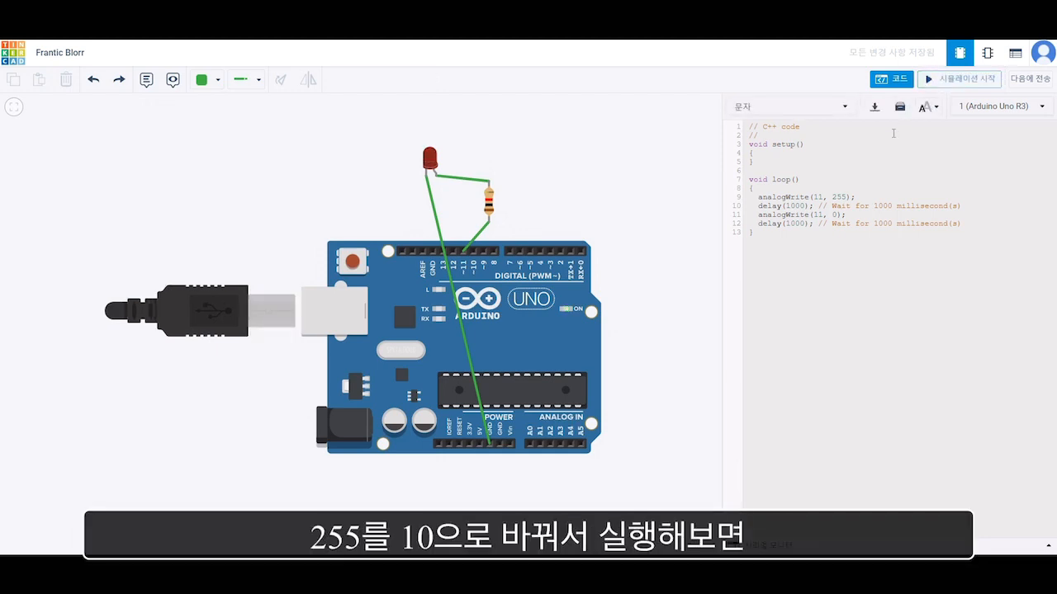
double_click(838, 198)
text(10)
click(990, 79)
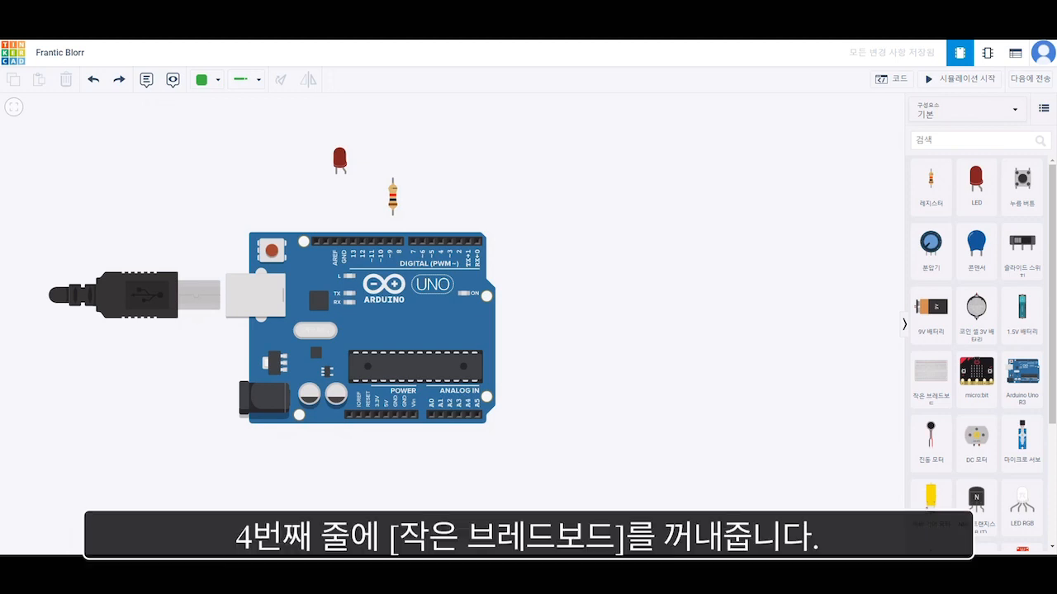
Place a small breadboard beside the Arduino and wire 3.3V to its upper + rail and GND to its lower − rail.
drag(945, 374, 685, 332)
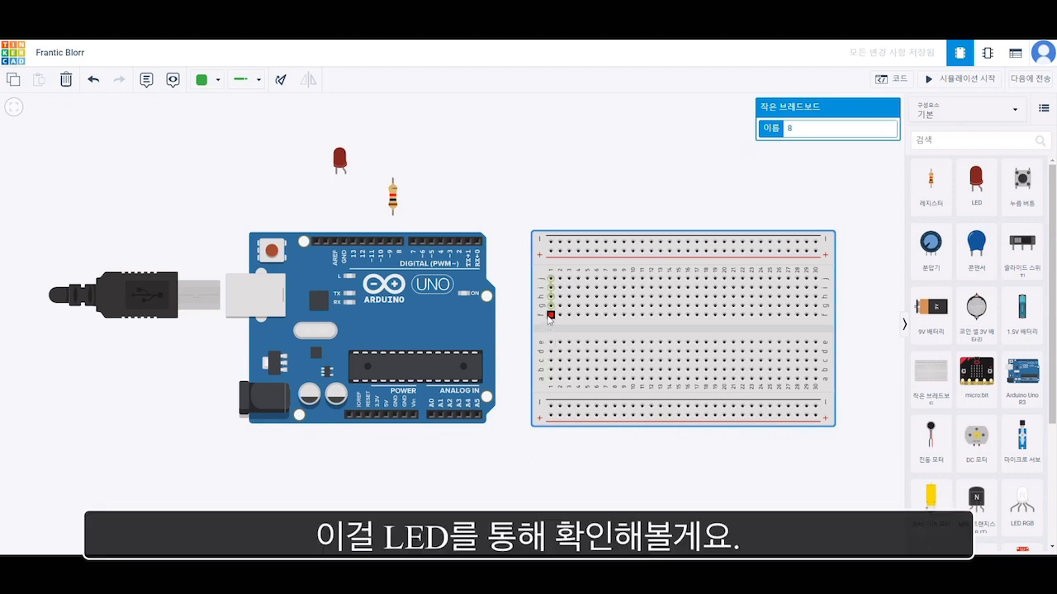
click(379, 415)
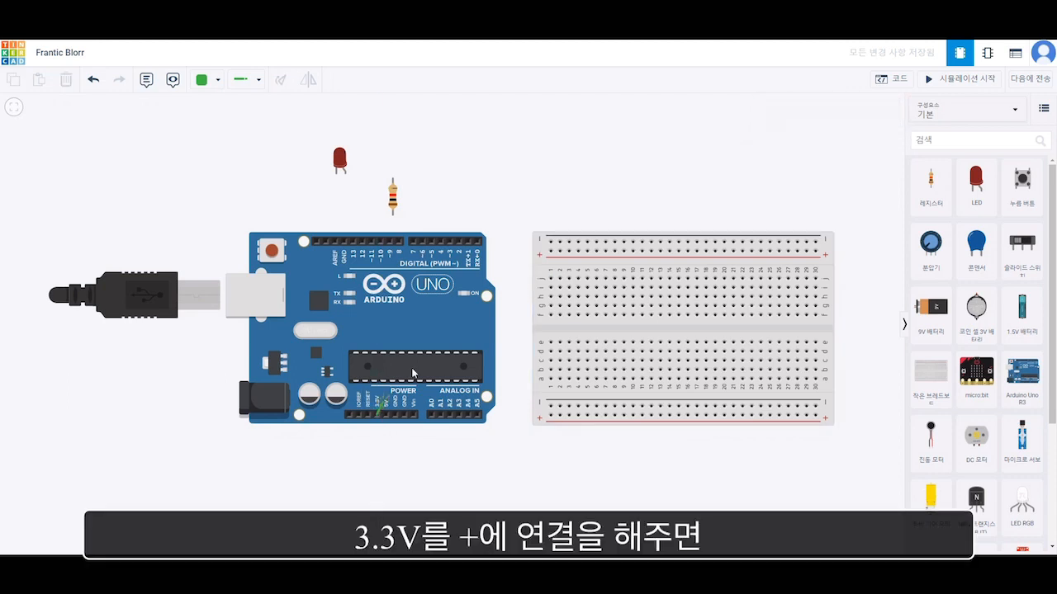
click(550, 251)
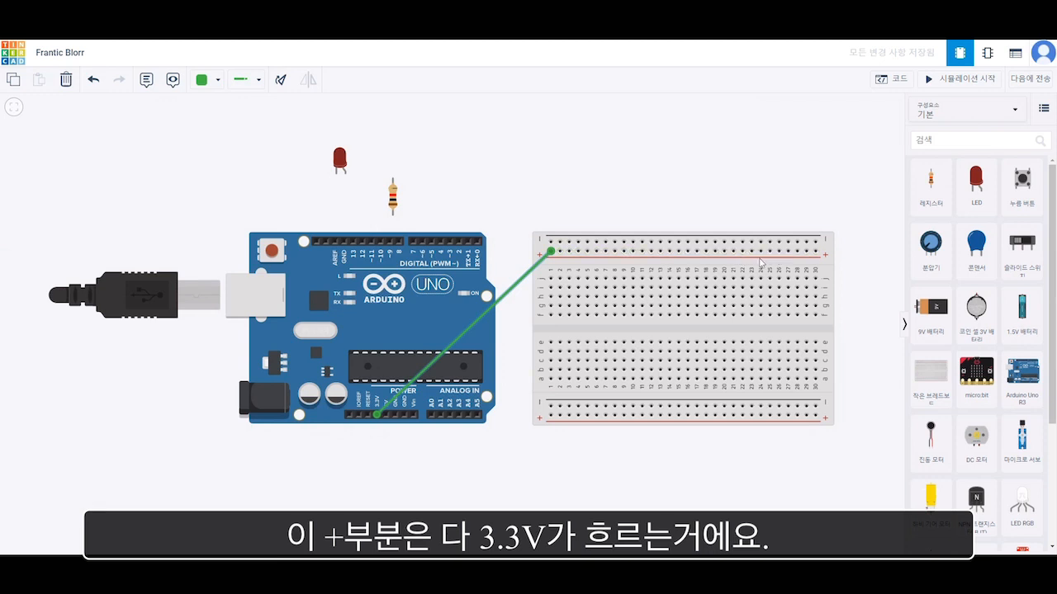
click(401, 414)
click(551, 406)
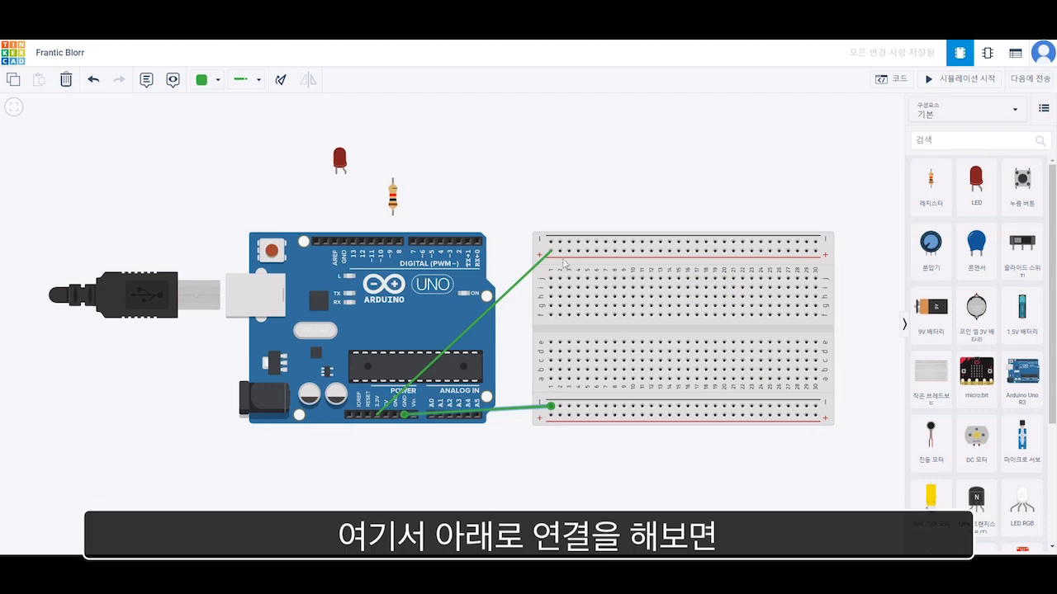
Wire the upper + rail to hole j5 and place the 1 kΩ resistor across the breadboard's centre gap in column 5.
click(587, 250)
click(587, 278)
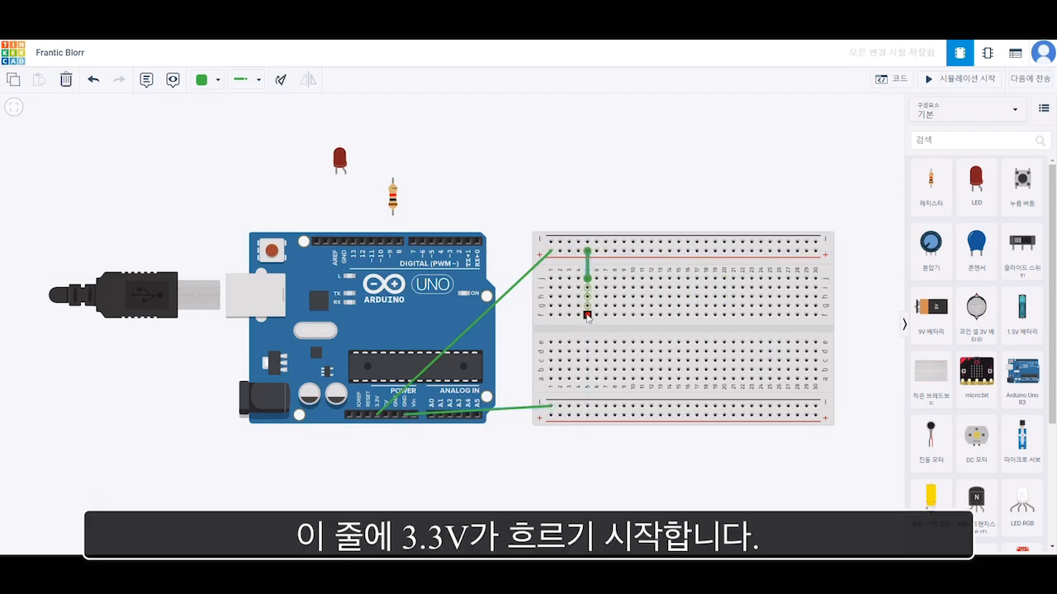
click(394, 200)
drag(394, 201, 587, 325)
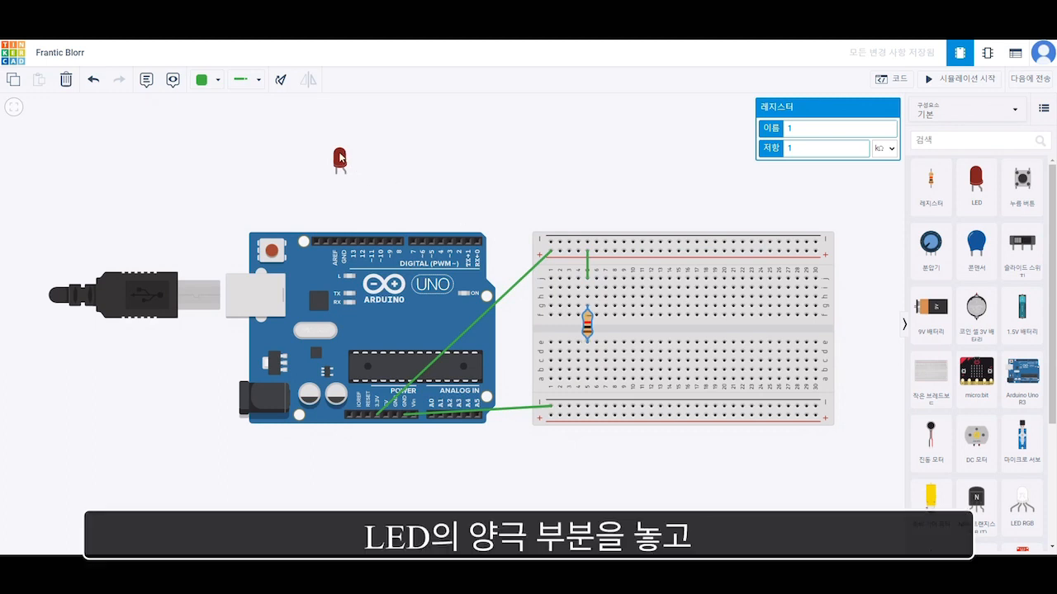
Place the LED in columns 4 and 5 below the resistor, wire column 4 to the lower − rail, and run the simulation.
drag(340, 156, 583, 356)
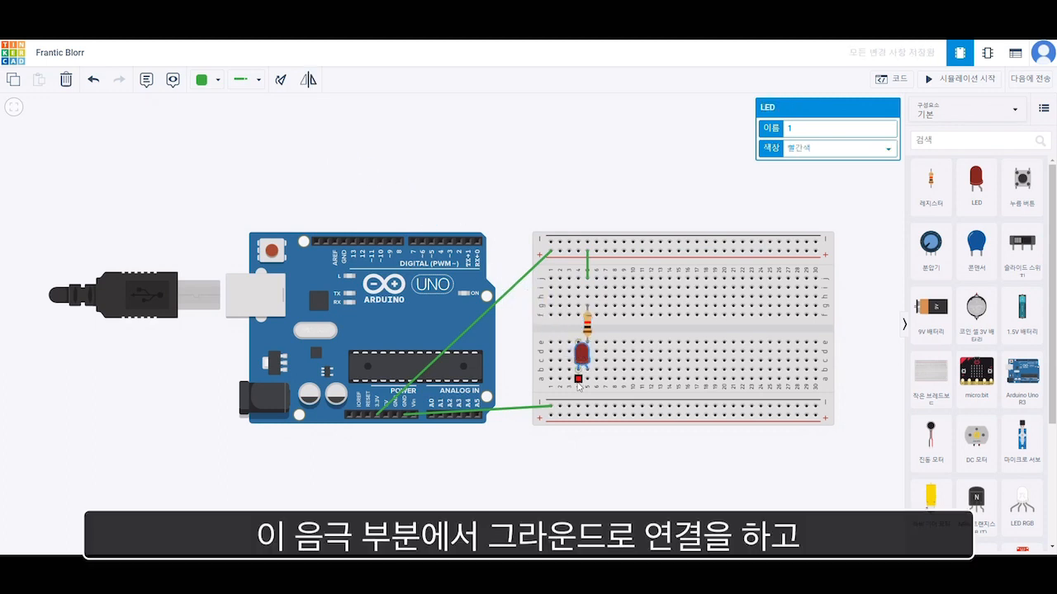
click(578, 380)
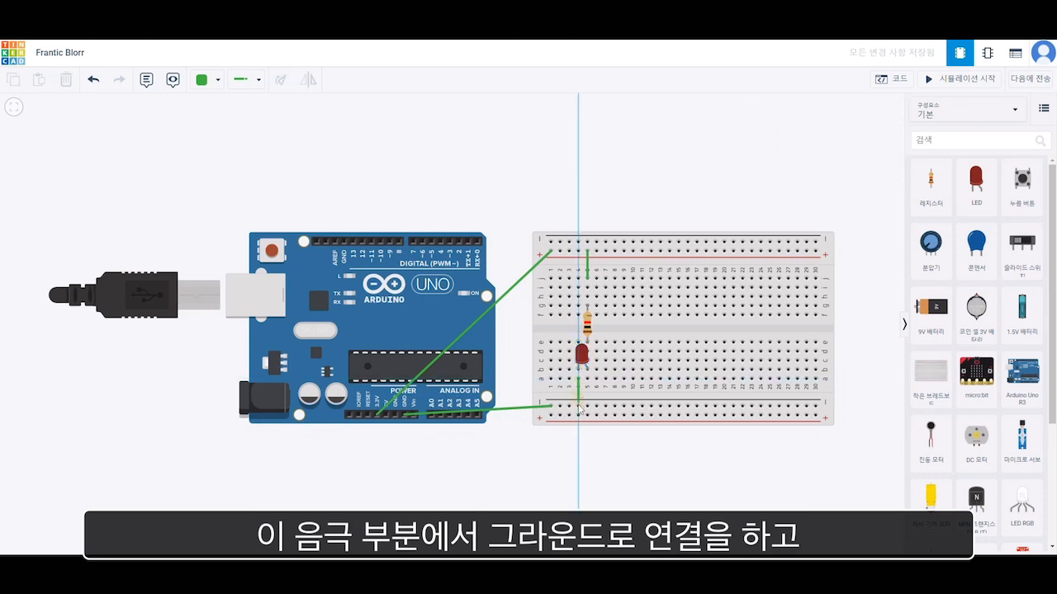
click(578, 406)
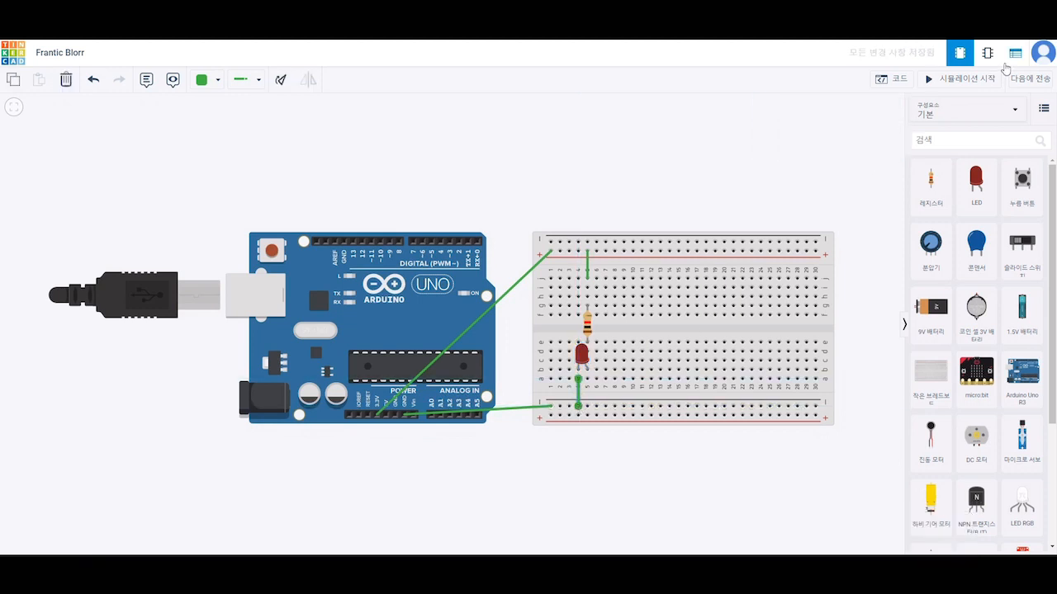
click(982, 80)
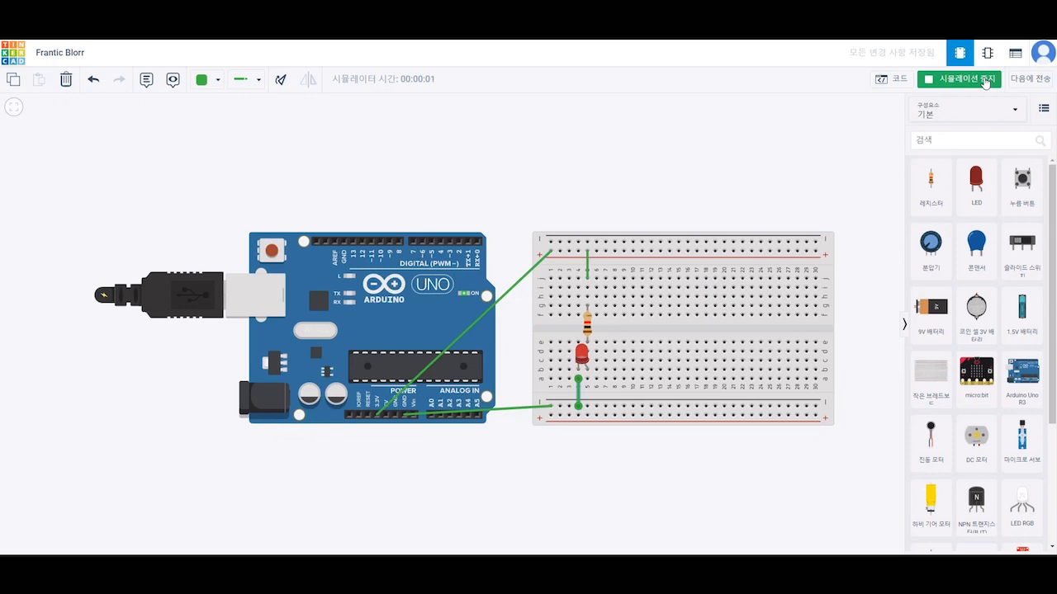